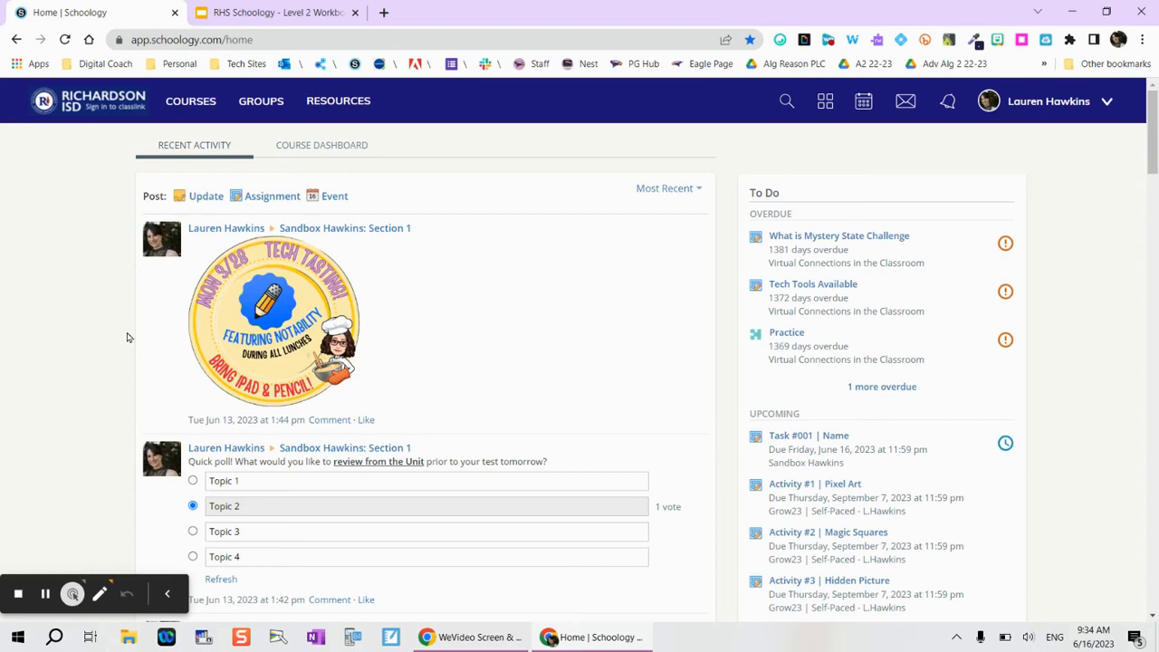
# - Open the personal resources and start a new rubric titled Discussion Rubric
pyautogui.click(339, 105)
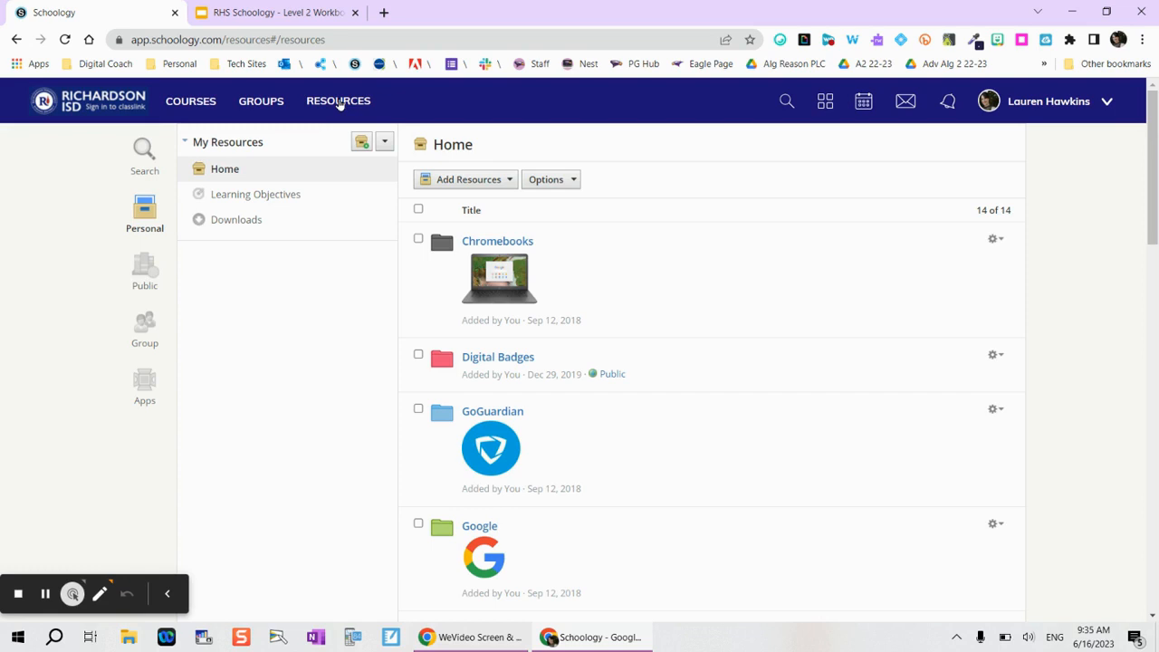
pyautogui.click(473, 181)
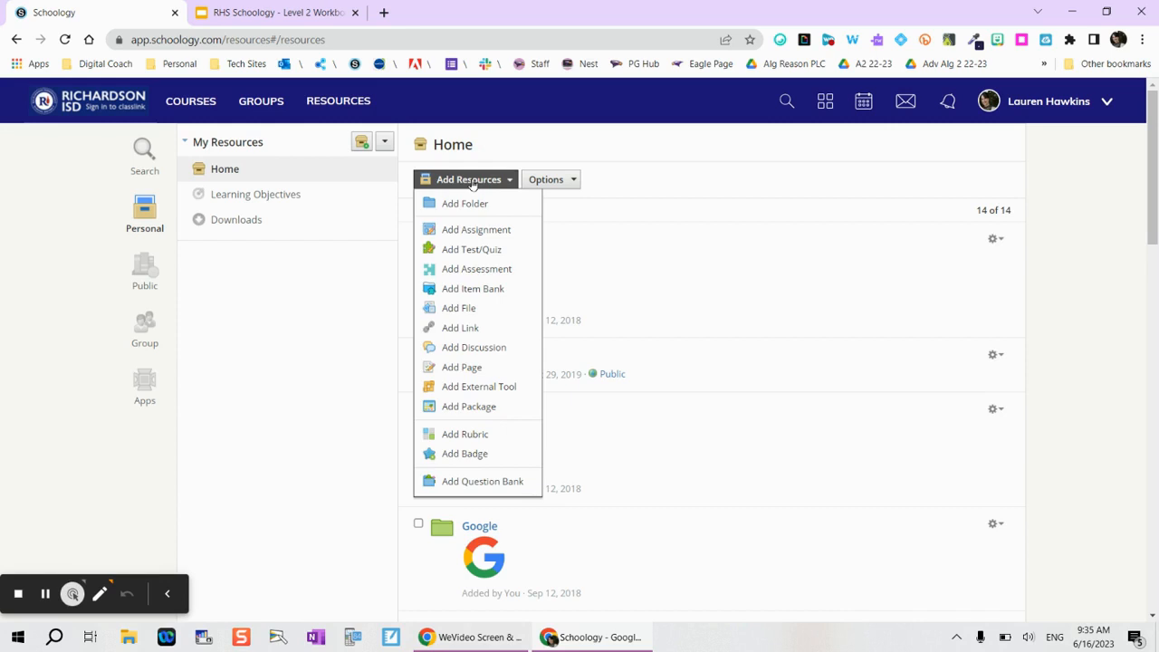
pyautogui.click(483, 436)
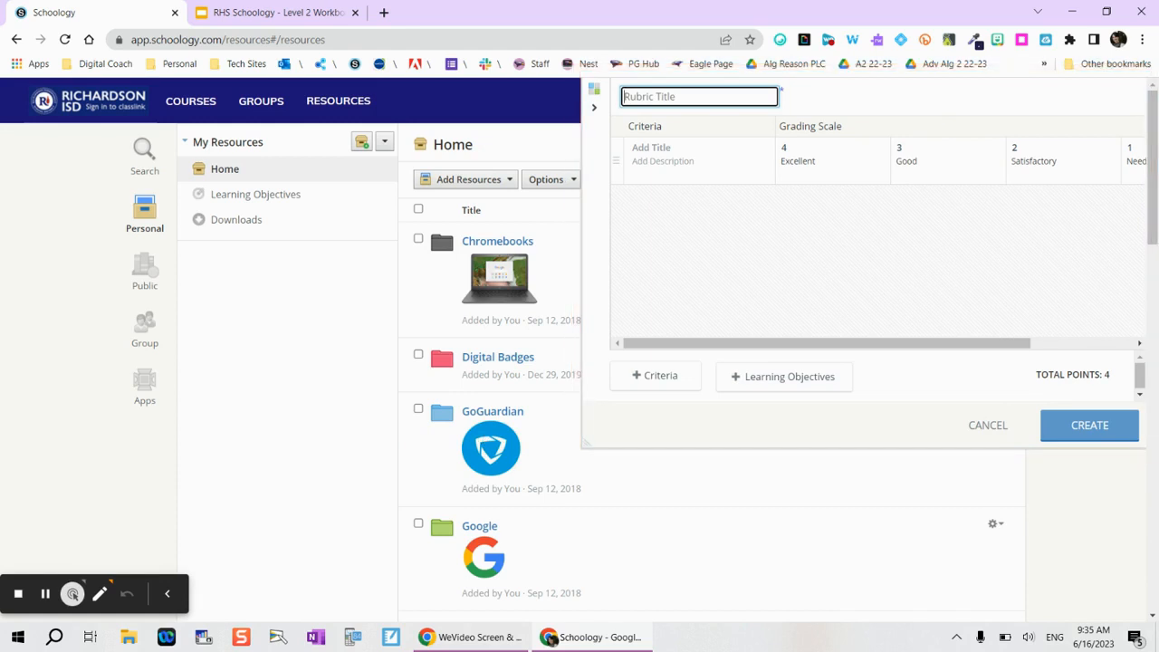
pyautogui.write('Discussion Rubric')
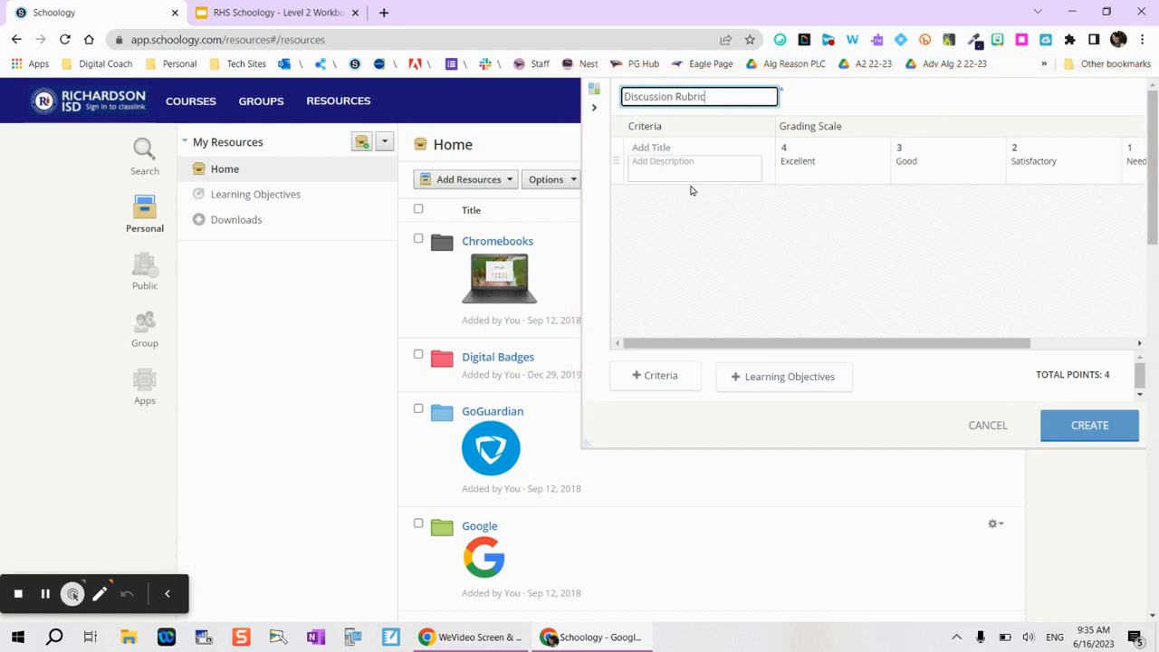
# - Give the rubric two criteria titled Promptness and On Topic
pyautogui.click(665, 147)
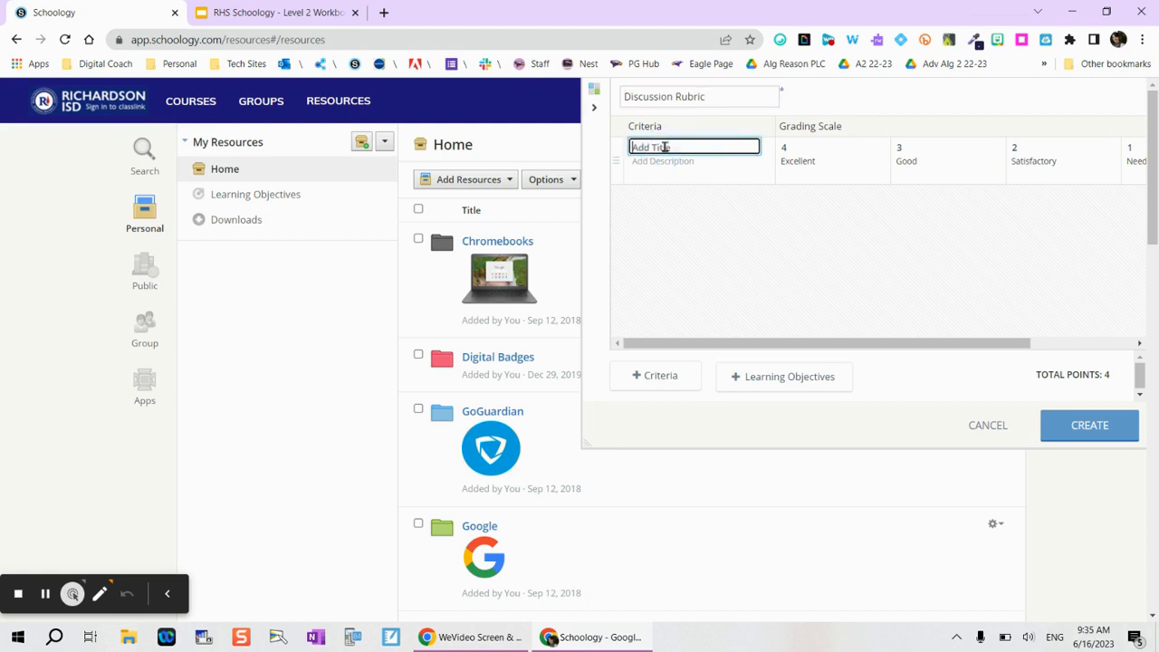
pyautogui.write('Promptness')
pyautogui.click(731, 204)
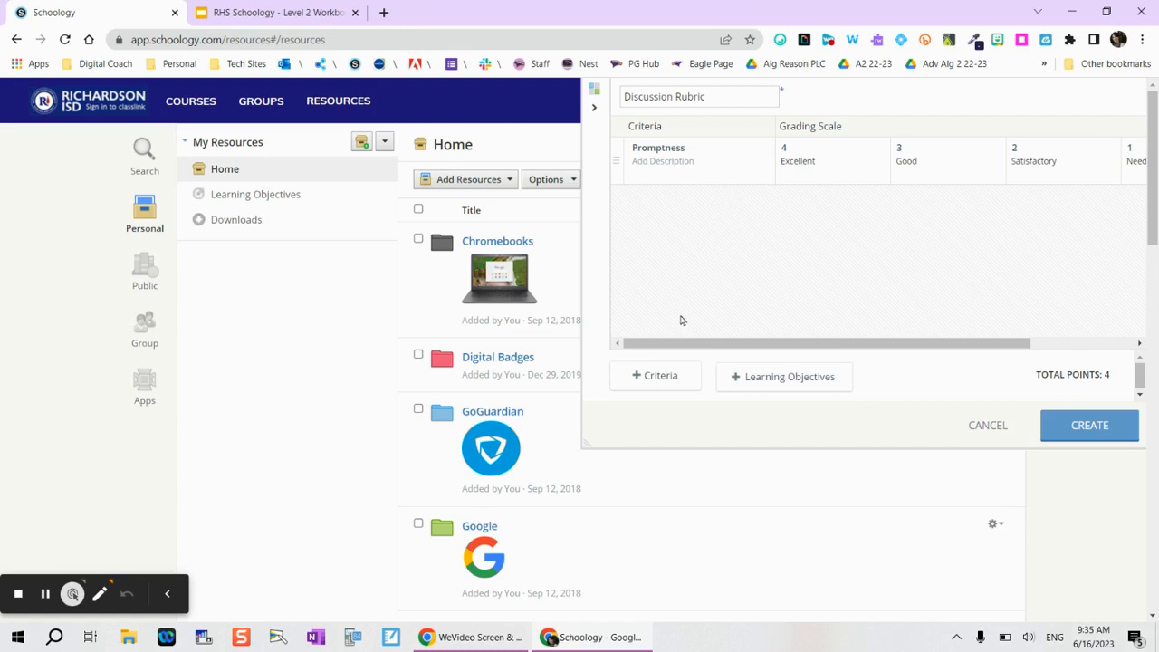
pyautogui.click(653, 376)
pyautogui.click(670, 194)
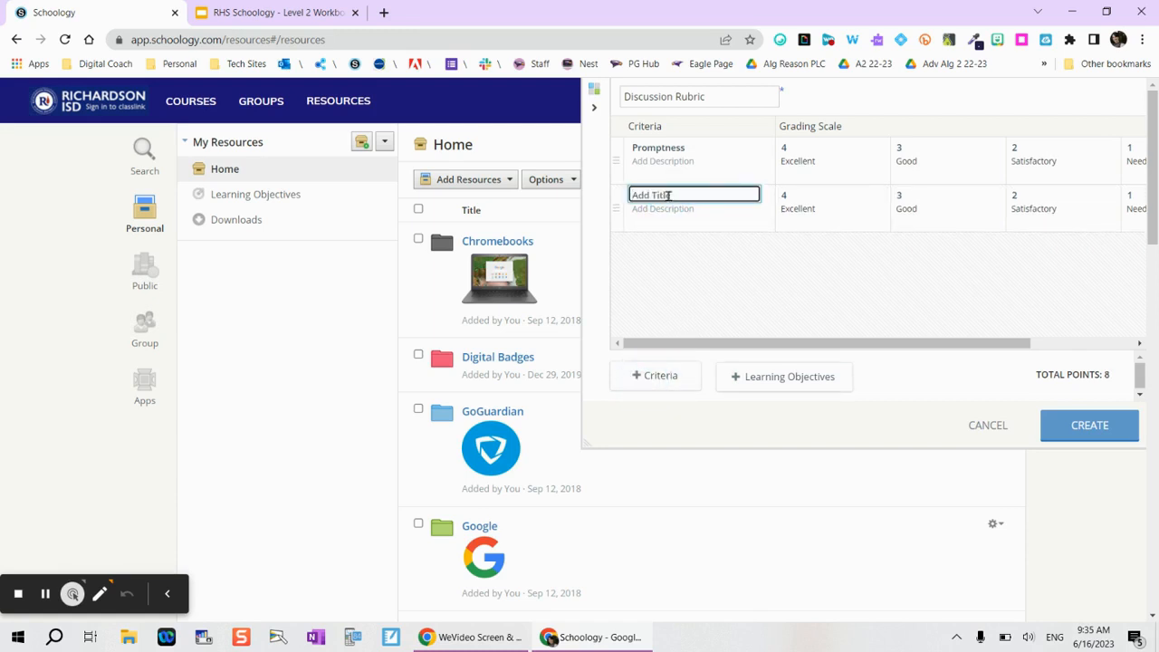
pyautogui.write('On')
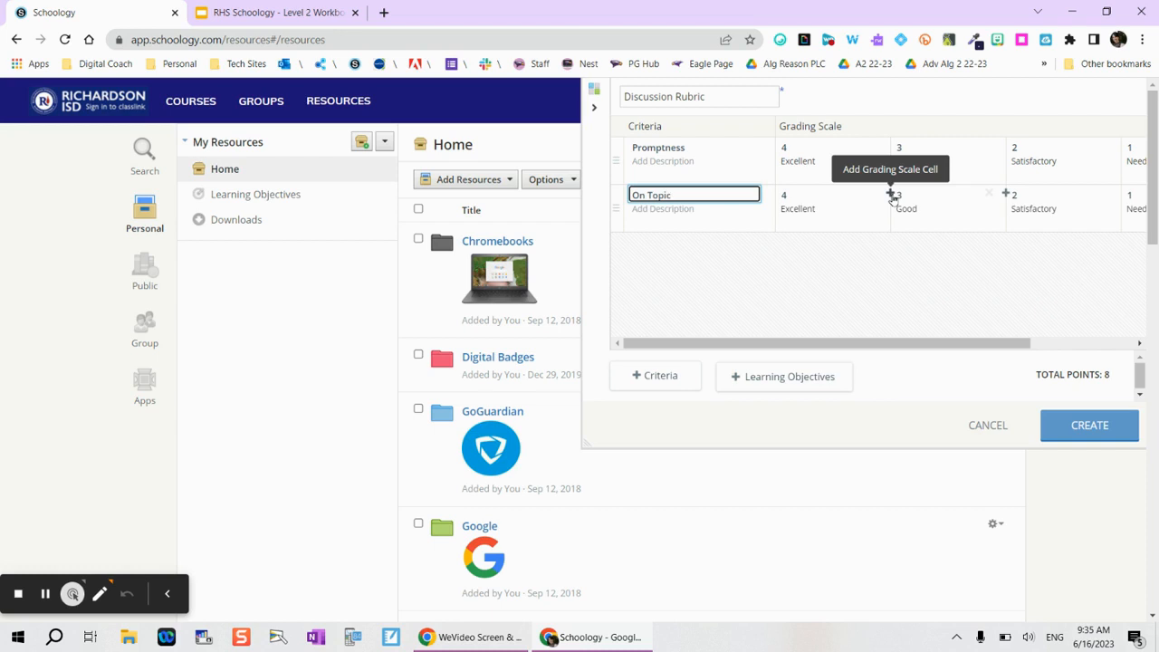
pyautogui.write(' Topic')
# - Examine the grading scale levels and point values of both rubric criteria
pyautogui.moveTo(909, 343); pyautogui.dragTo(1042, 357)
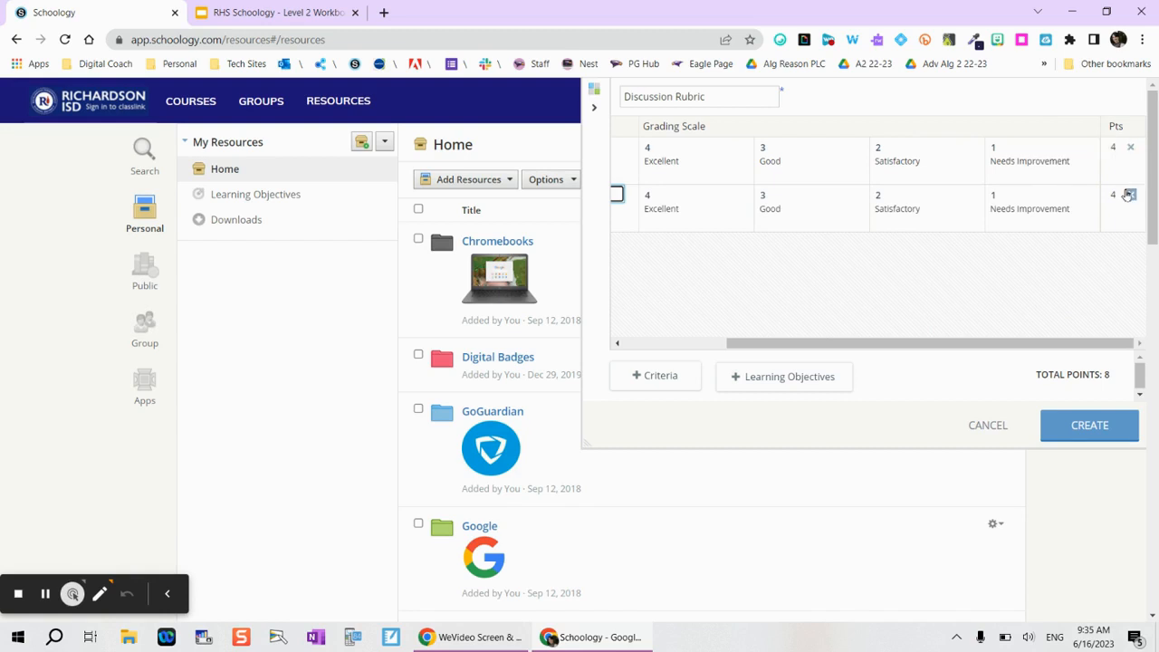
pyautogui.moveTo(939, 344); pyautogui.dragTo(900, 345)
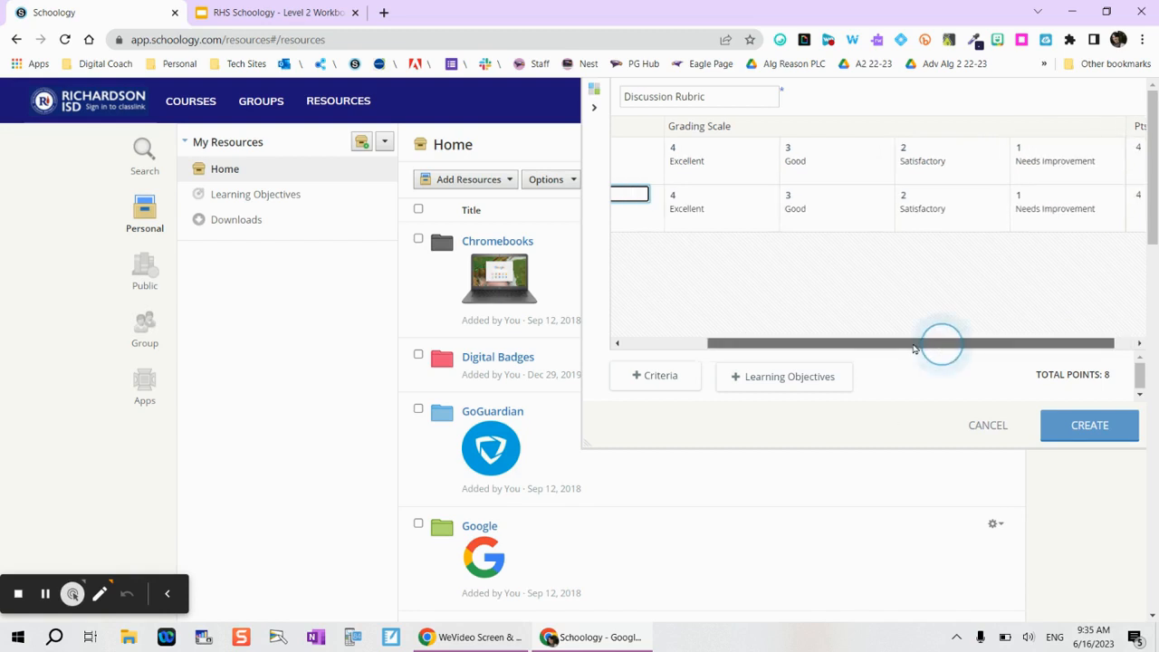
pyautogui.click(858, 218)
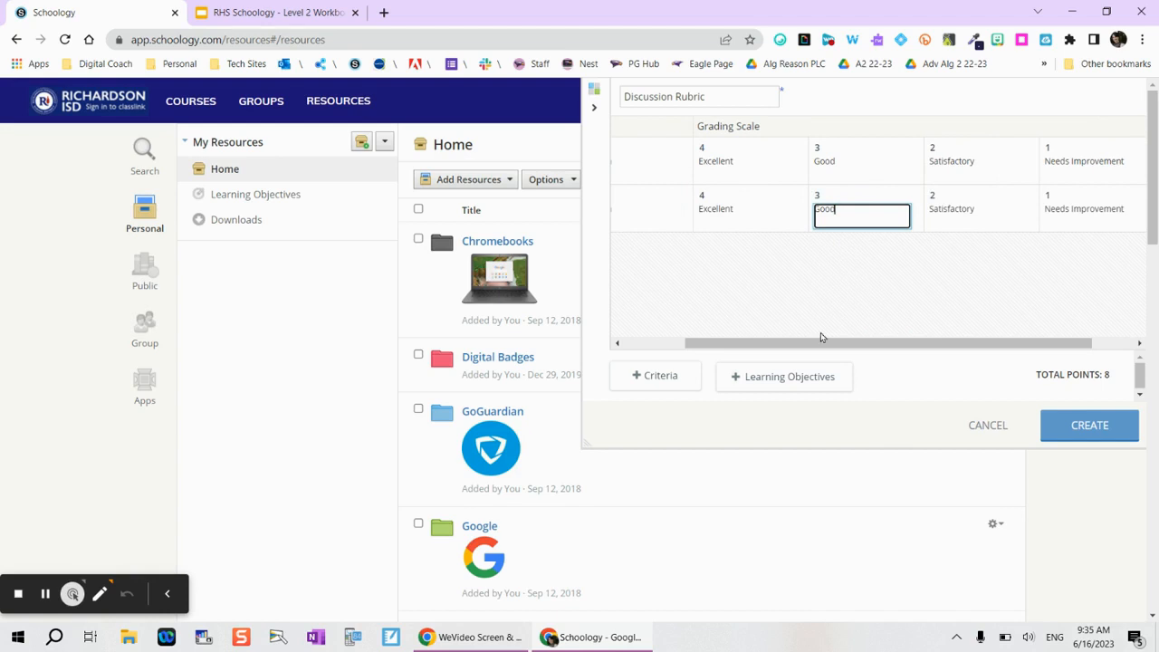
pyautogui.moveTo(835, 343); pyautogui.dragTo(722, 350)
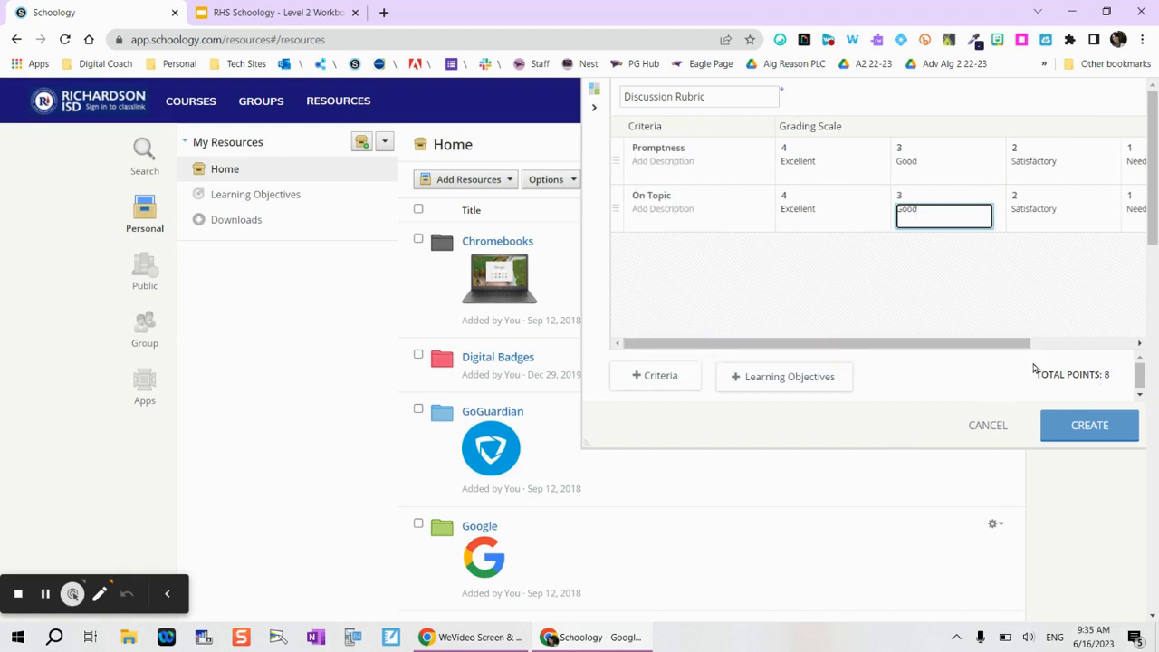
# - Browse the State Standards learning objectives for the rubric, adding none, and cancel the rubric's creation
pyautogui.click(772, 383)
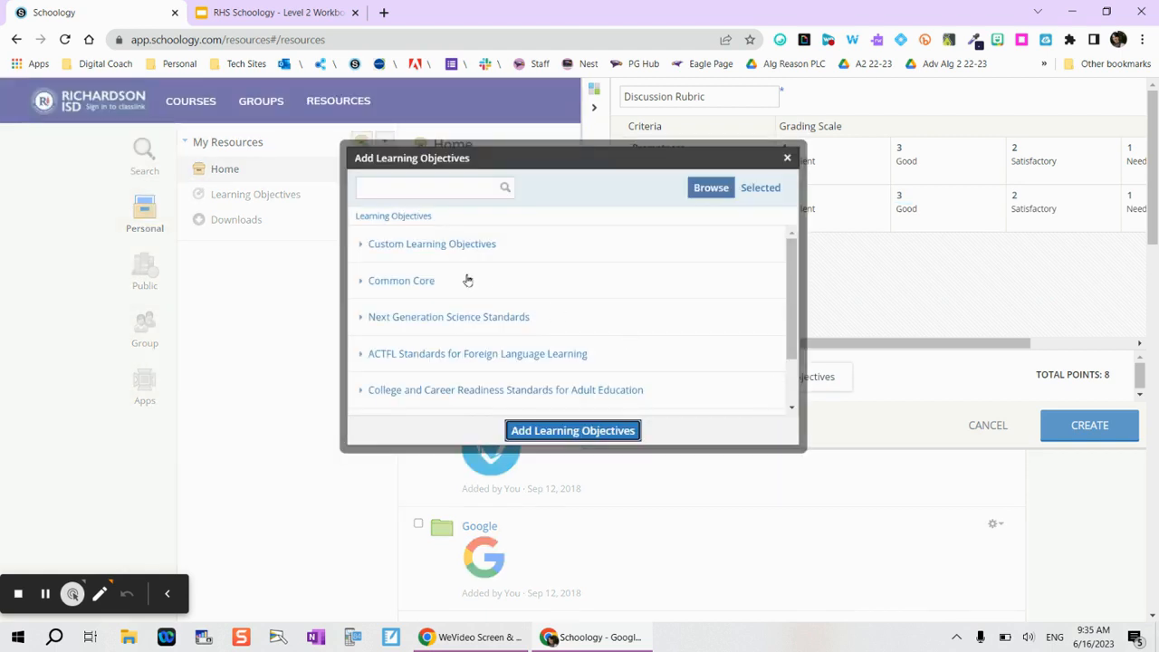
pyautogui.scroll(-3, 516, 264)
pyautogui.click(361, 401)
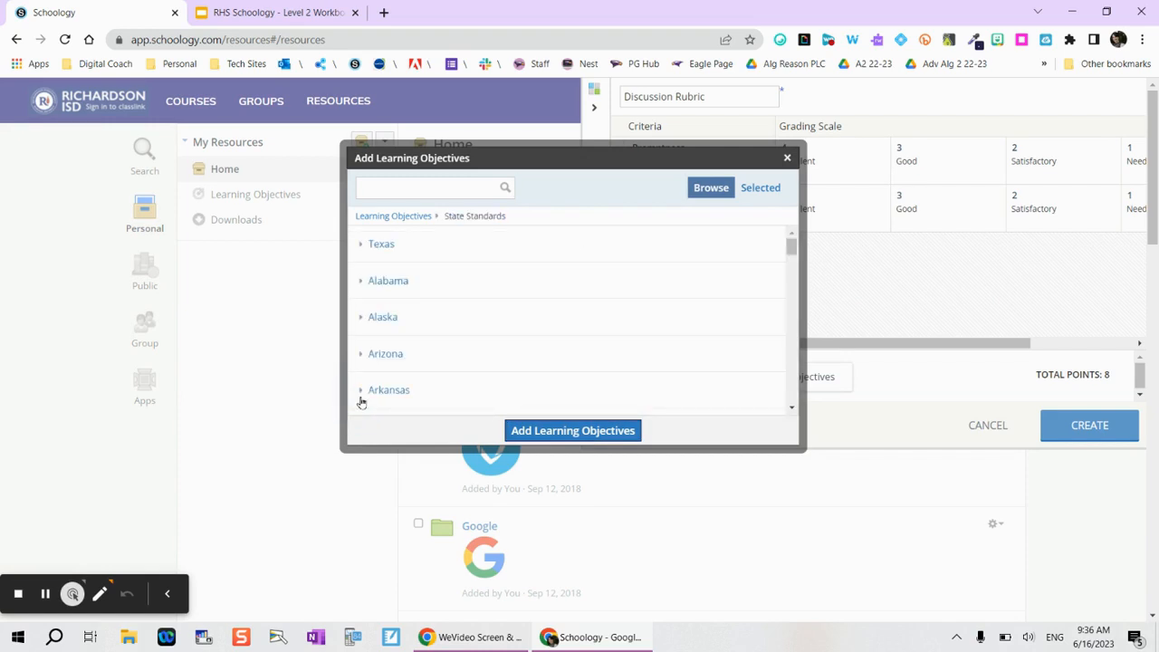
pyautogui.click(787, 159)
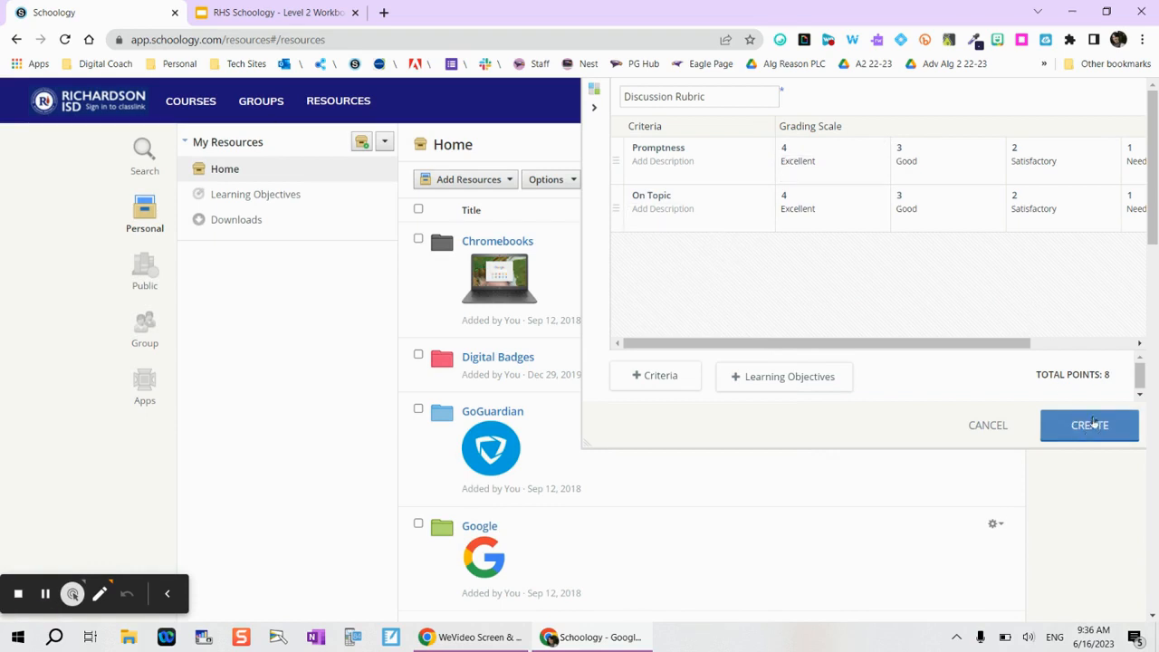
pyautogui.click(998, 429)
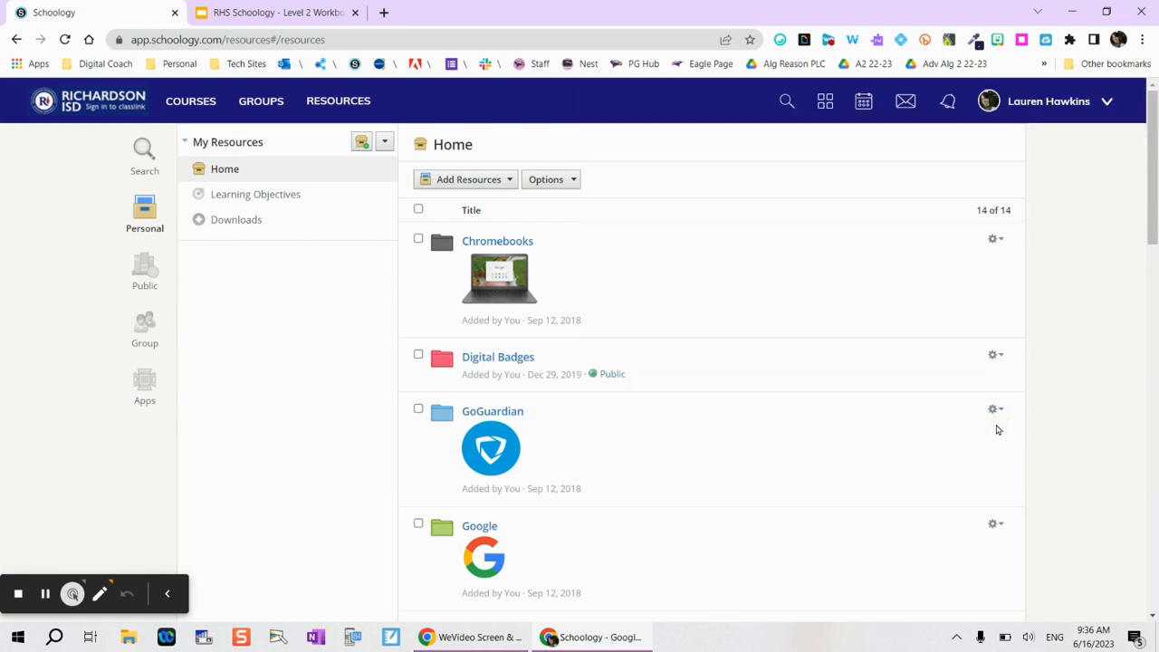
# - Add the existing Discussion Rubric from the resources to the RHS Sandbox Course: 2023-2024 and the teacher's own sandbox course, Section 1
pyautogui.scroll(-5, 776, 359)
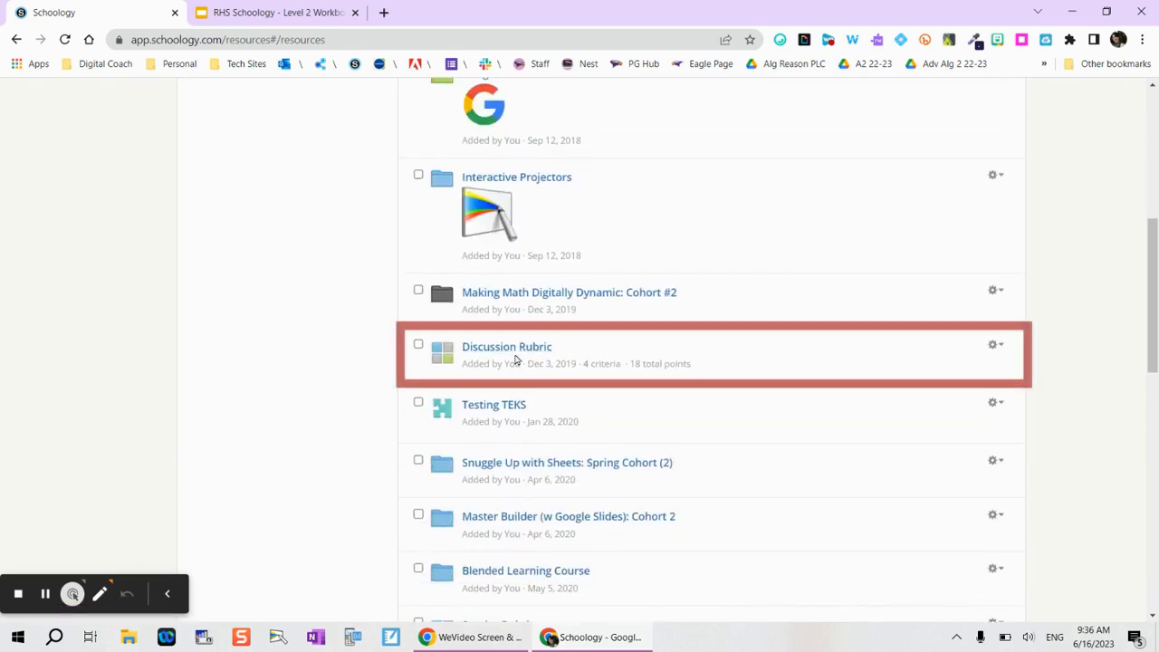
pyautogui.click(993, 345)
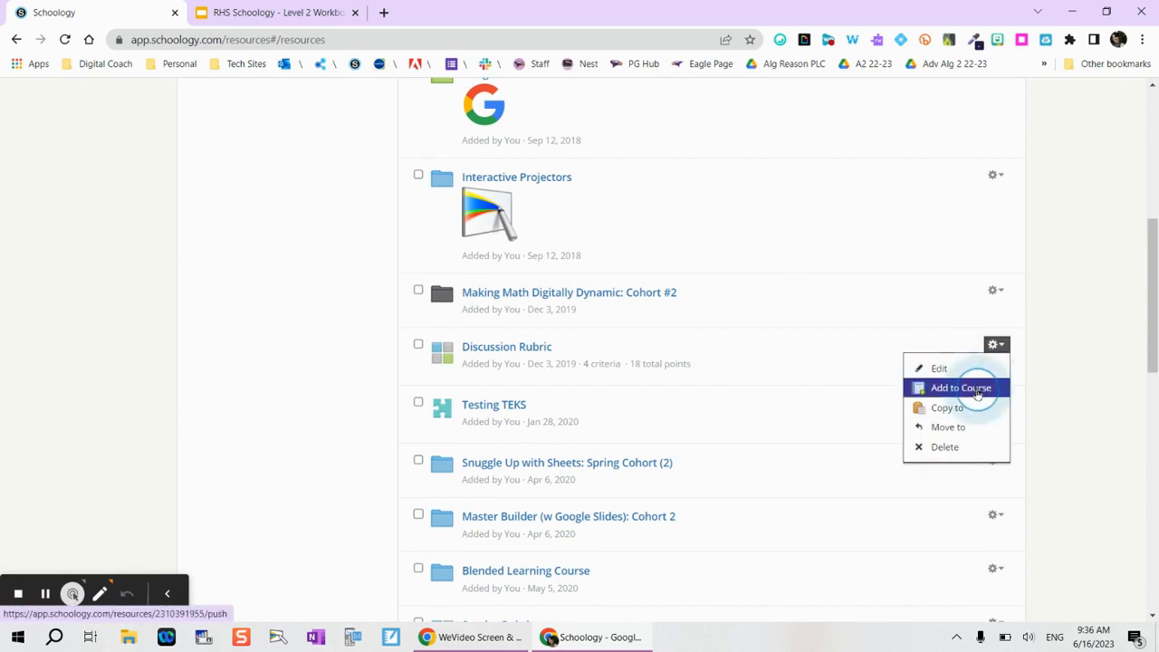
pyautogui.click(977, 392)
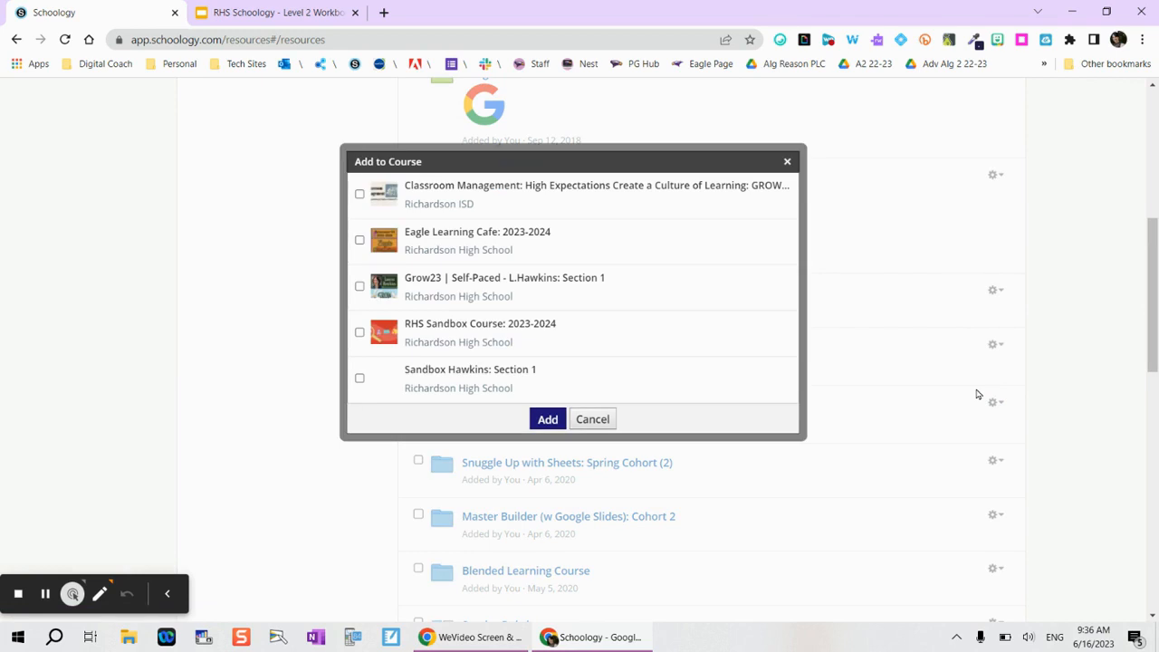
pyautogui.click(359, 332)
pyautogui.click(360, 379)
pyautogui.click(547, 422)
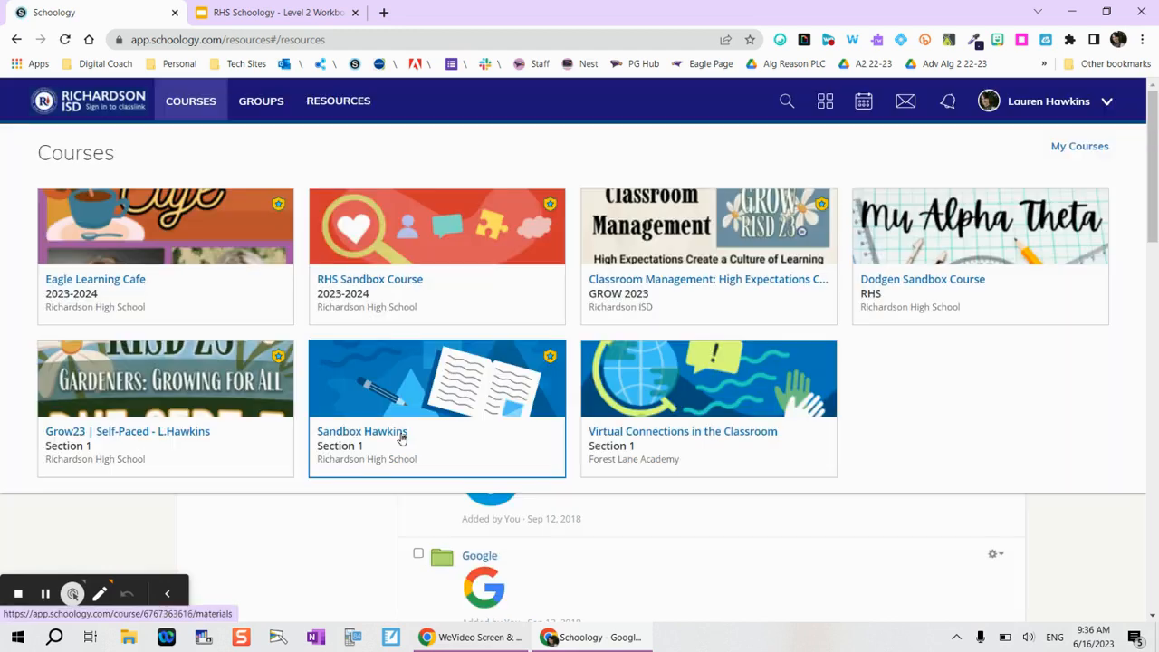
# - In the teacher's own sandbox course, start an assignment named Project with the description "Description here for students!", due 6/17/23 at 11:59PM
pyautogui.click(401, 436)
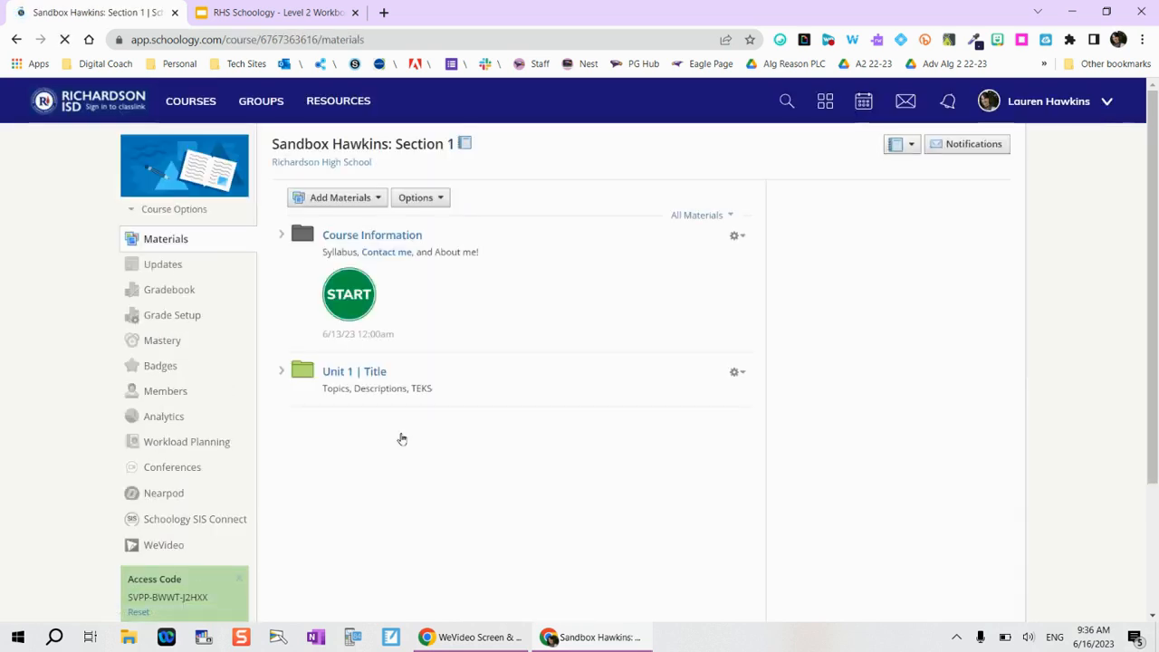
pyautogui.click(350, 200)
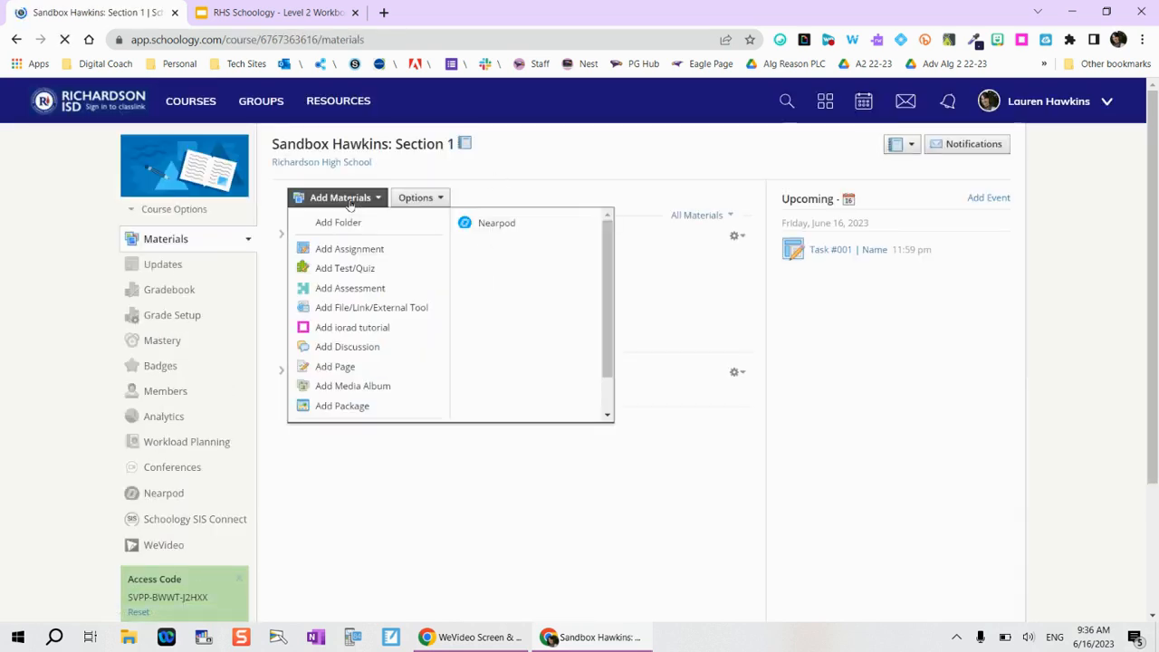
pyautogui.click(340, 253)
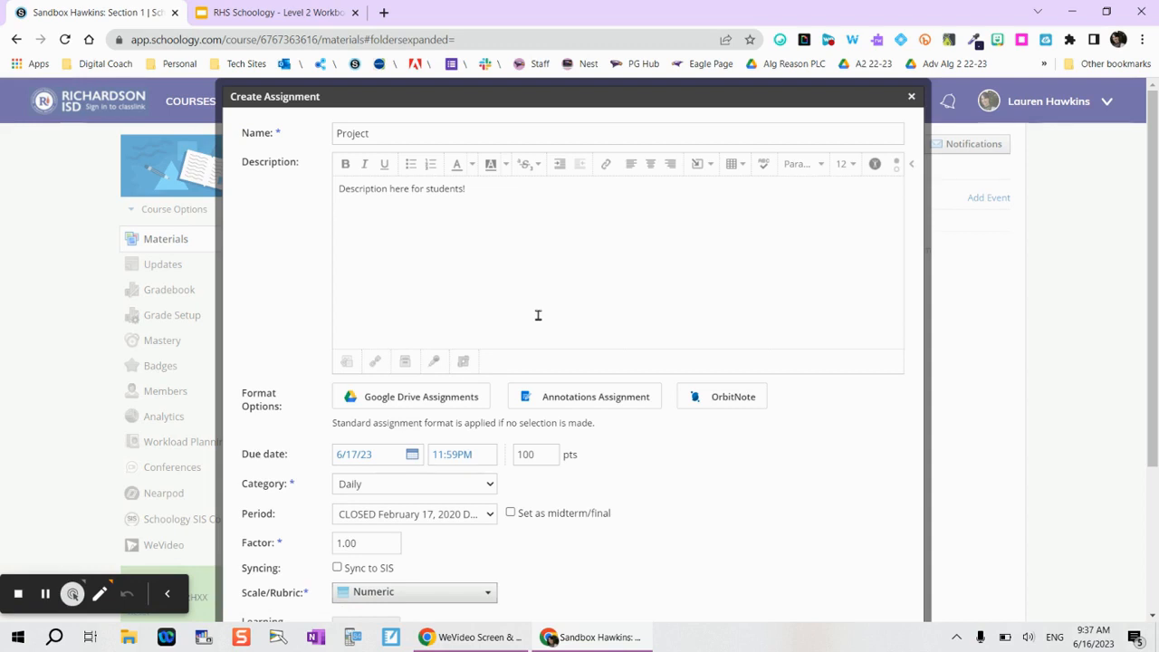
pyautogui.click(700, 163)
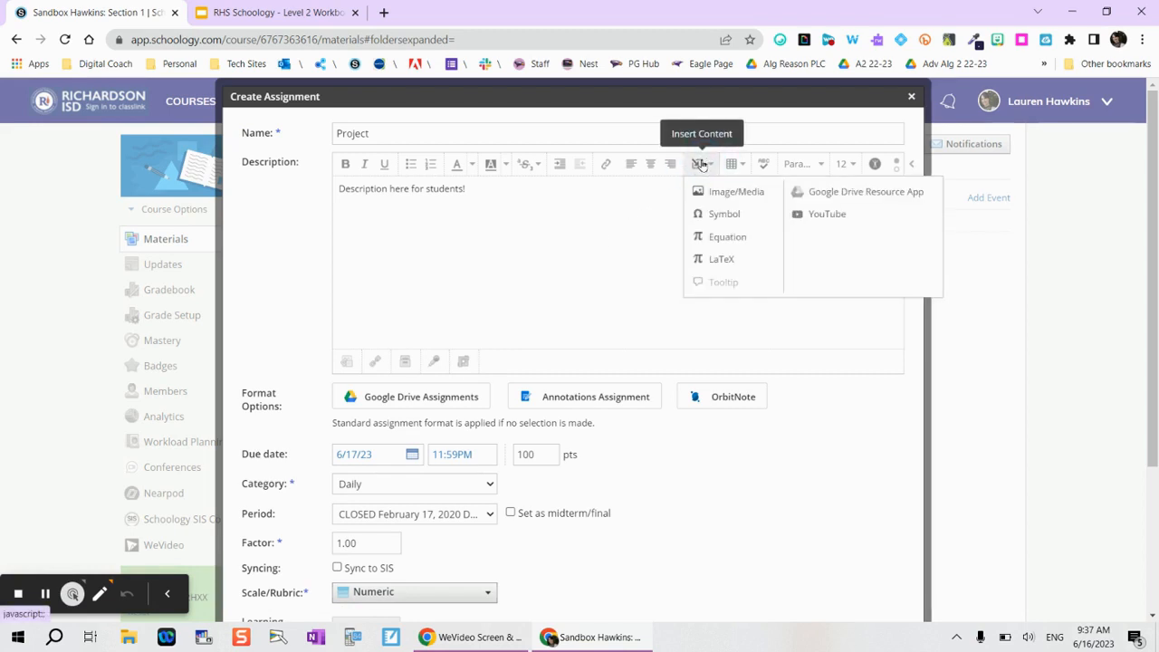
# - Grade the Project assignment with the Discussion Rubric, show the rubric to students, and create the assignment
pyautogui.scroll(-3, 559, 453)
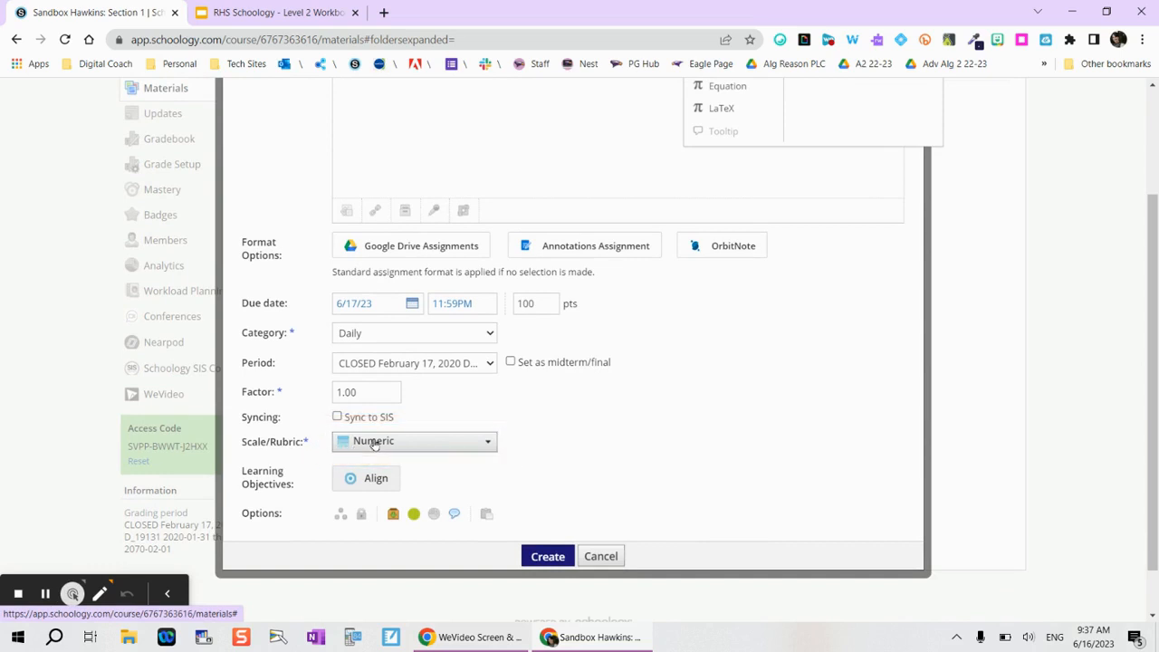
pyautogui.click(375, 442)
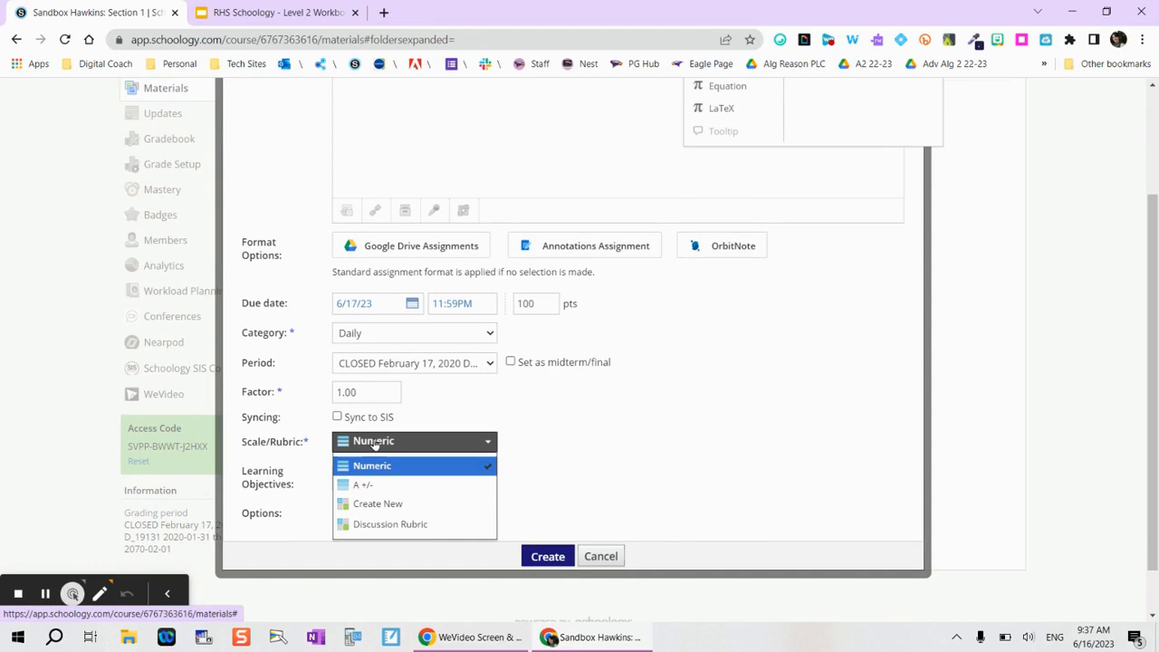
pyautogui.click(391, 524)
pyautogui.scroll(-1, 527, 470)
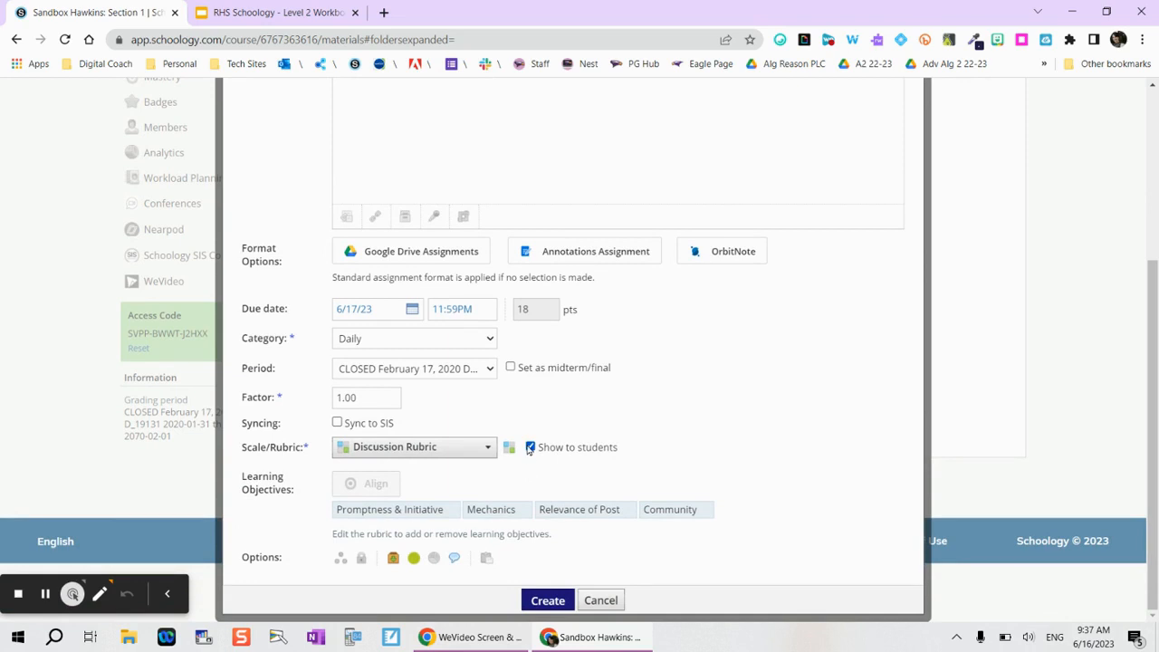
pyautogui.scroll(3, 528, 445)
pyautogui.scroll(-3, 528, 446)
pyautogui.click(547, 603)
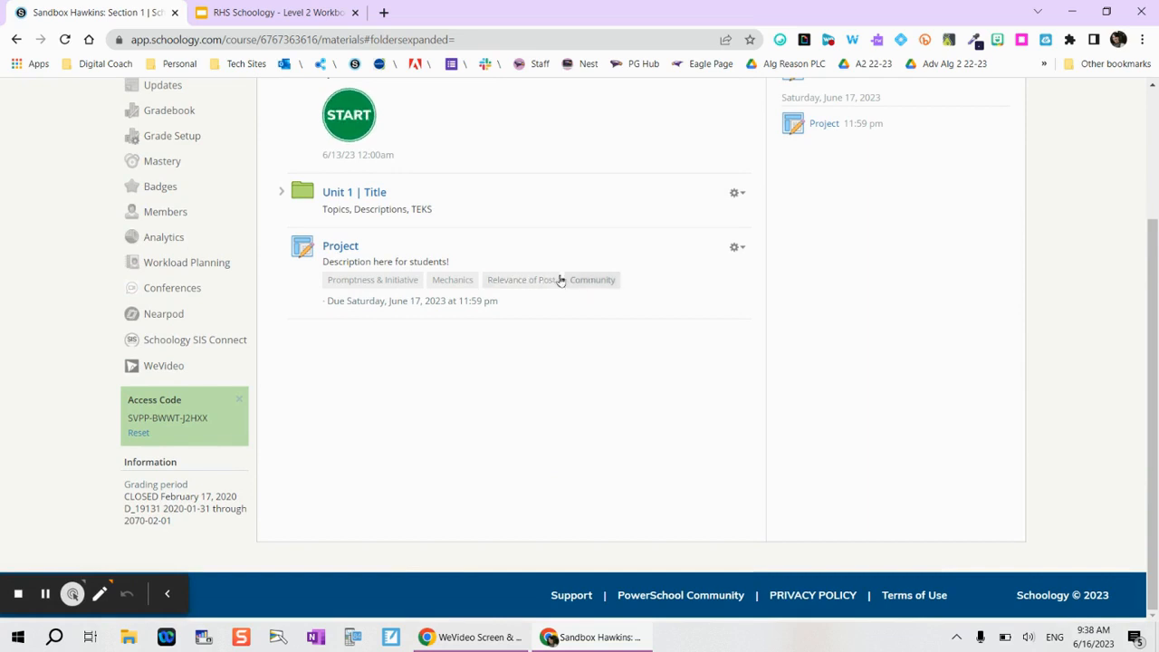
# - Open the Hamilton: Fact or Fiction discussion and examine its instructions, attached rubric and student posts
pyautogui.click(342, 247)
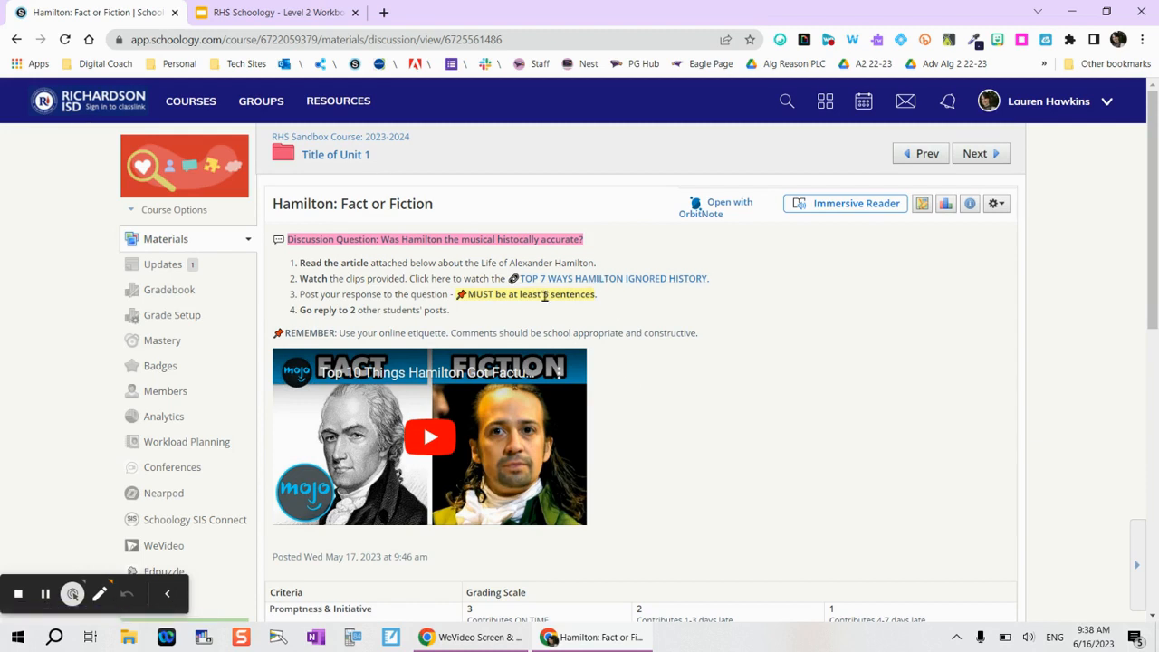
pyautogui.scroll(-1, 545, 295)
pyautogui.scroll(-1, 590, 327)
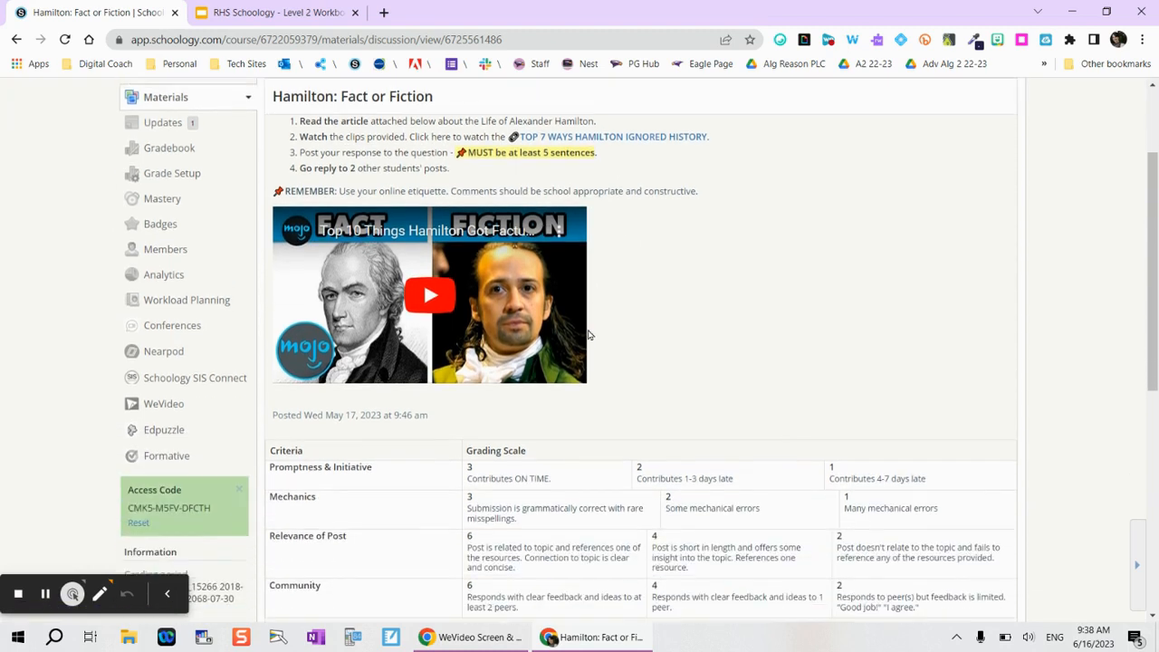
pyautogui.scroll(-1, 433, 408)
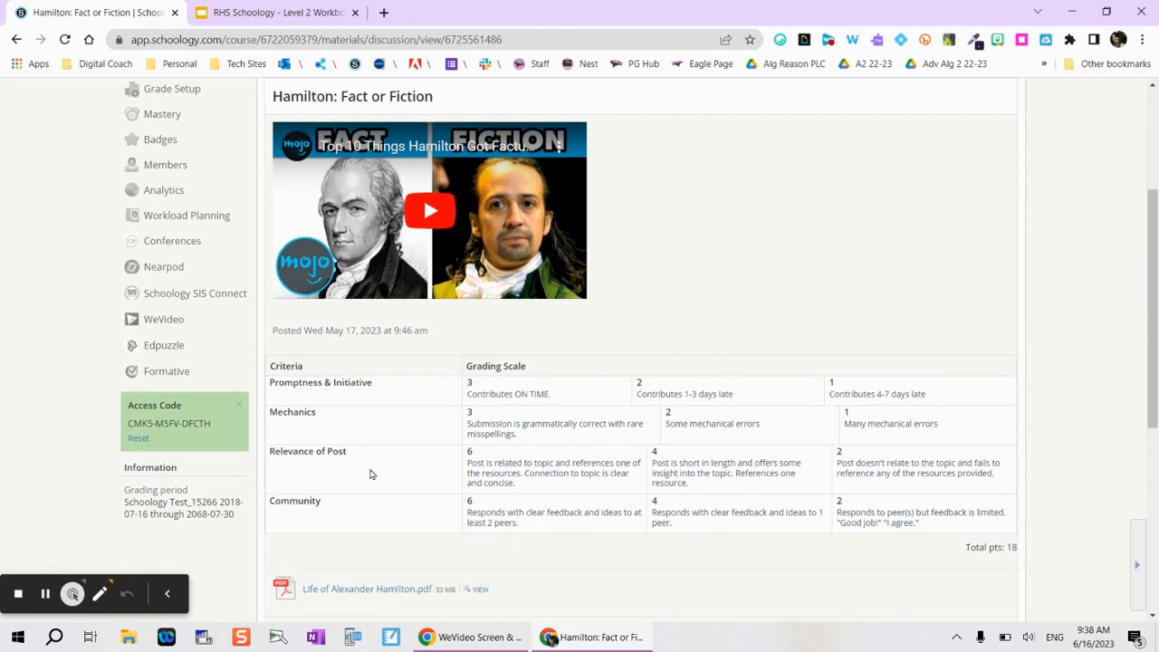
pyautogui.scroll(-1, 631, 480)
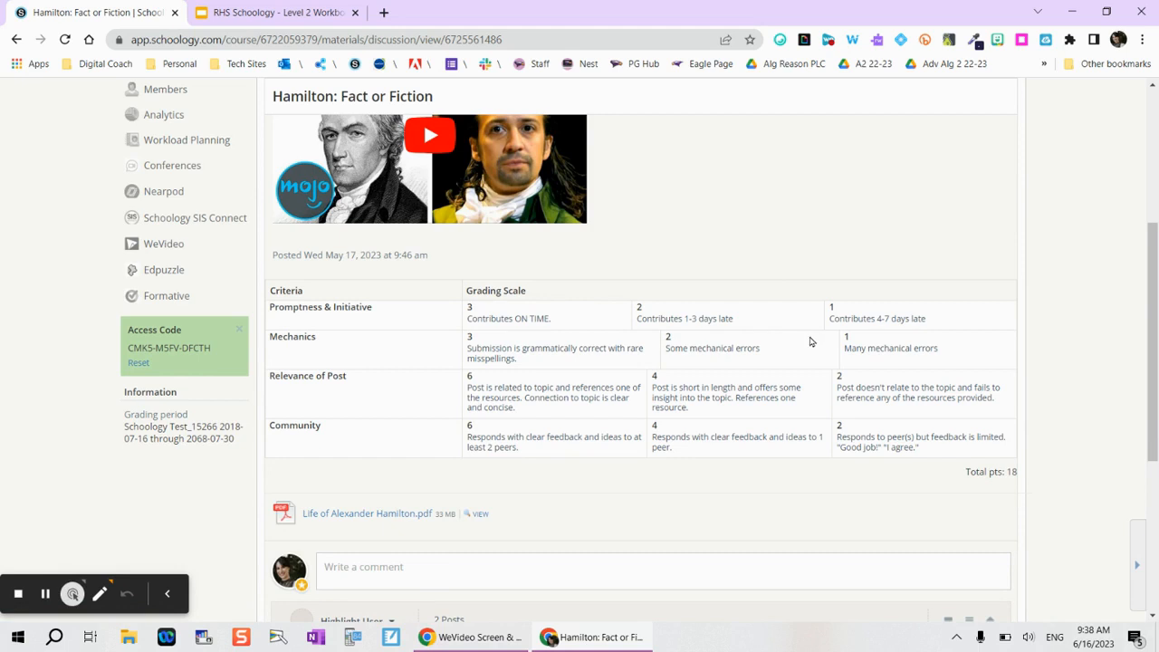
pyautogui.scroll(-4, 809, 342)
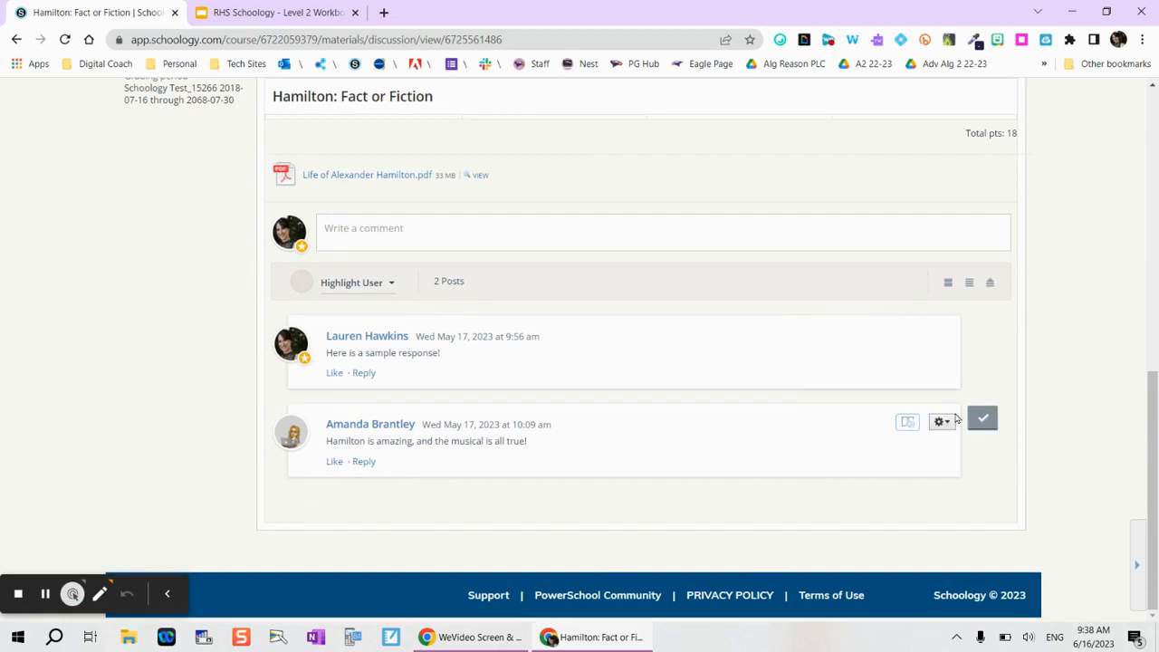
# - Open the grading rubric for the student who wrote the second post in the Hamilton: Fact or Fiction discussion
pyautogui.click(984, 422)
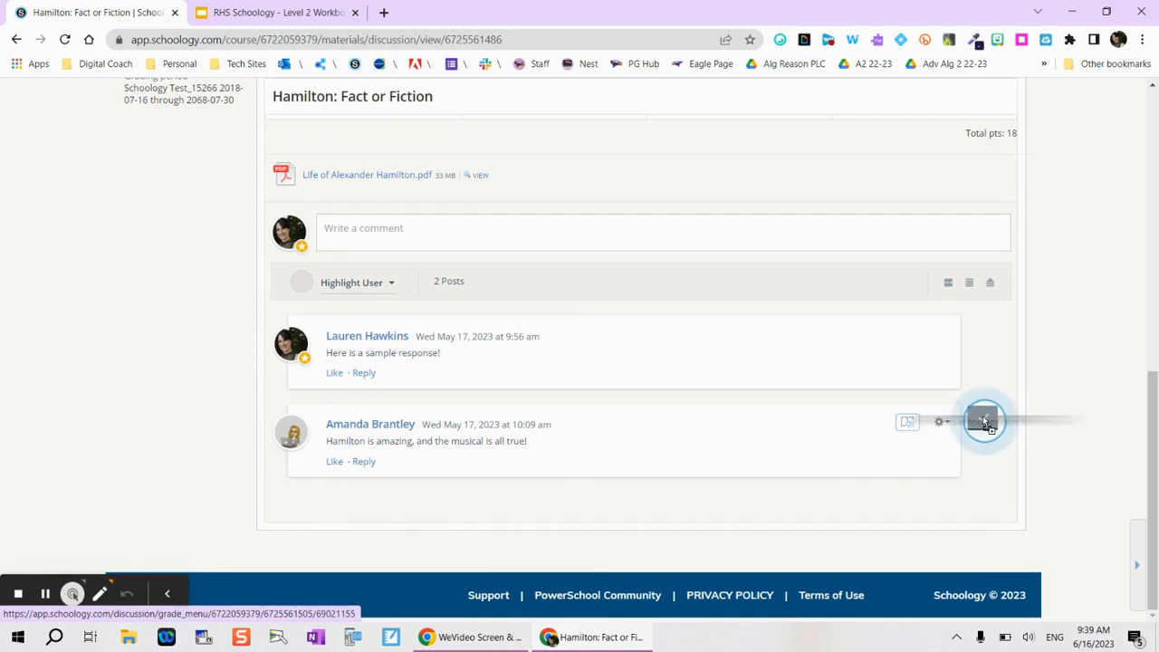
pyautogui.click(983, 419)
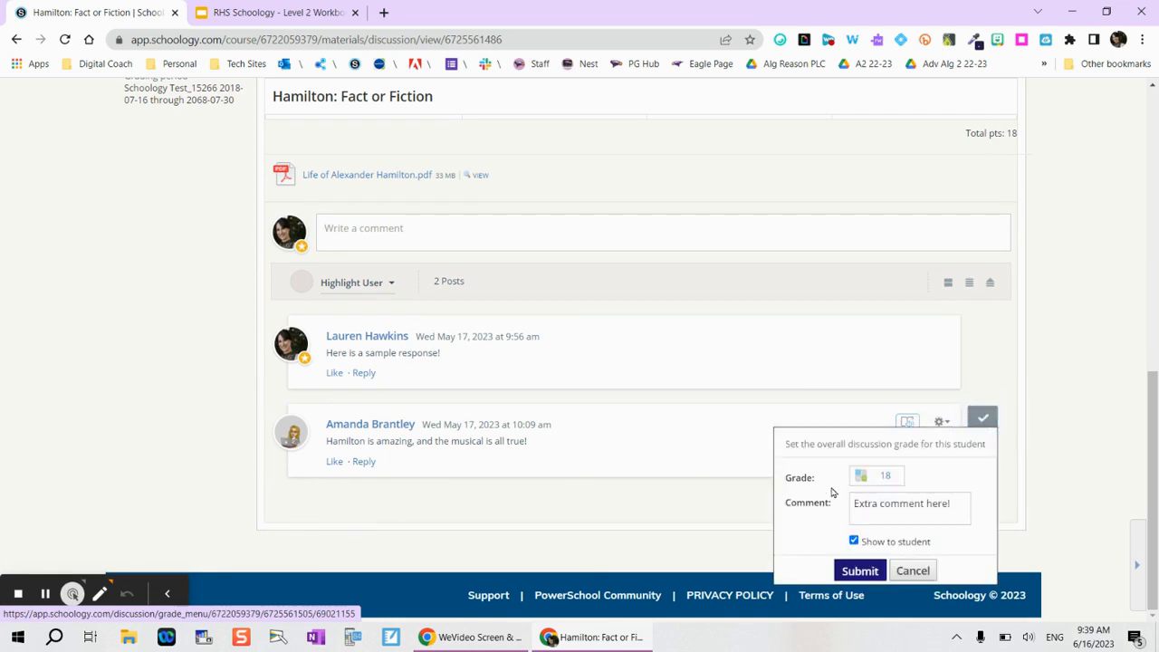
pyautogui.click(863, 480)
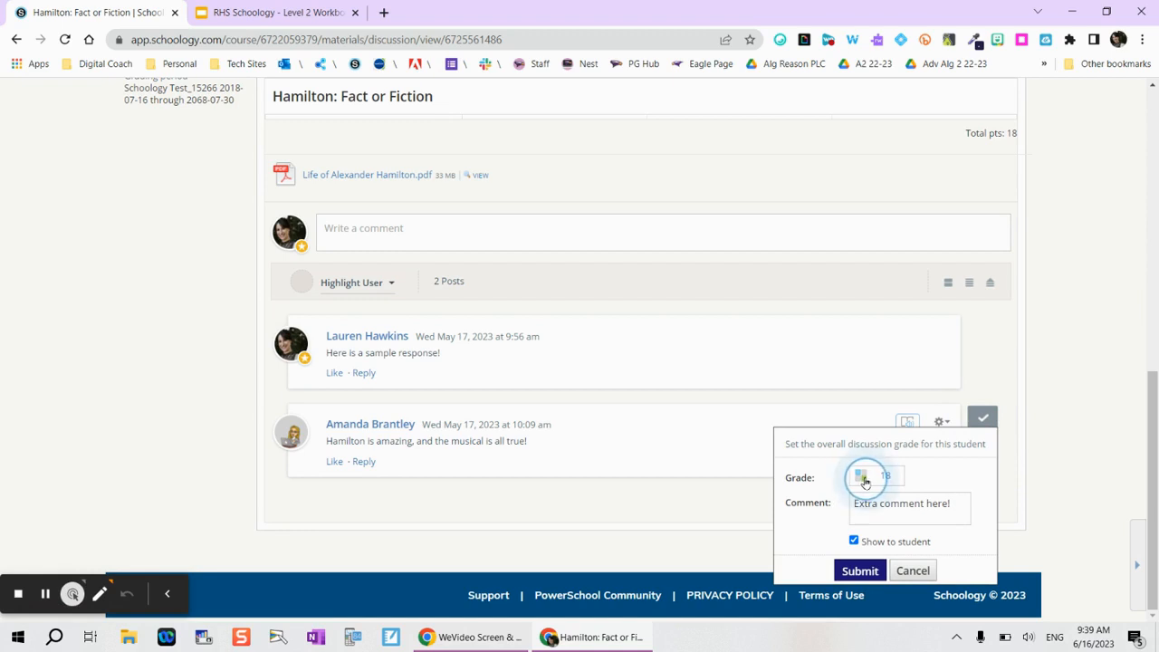
# - Try lower ratings in the student's rubric, settling on 3 for Promptness & Initiative, 3 for Mechanics and 6 for Relevance of Post
pyautogui.click(904, 167)
pyautogui.click(1001, 172)
pyautogui.click(1032, 230)
pyautogui.click(923, 220)
pyautogui.click(788, 170)
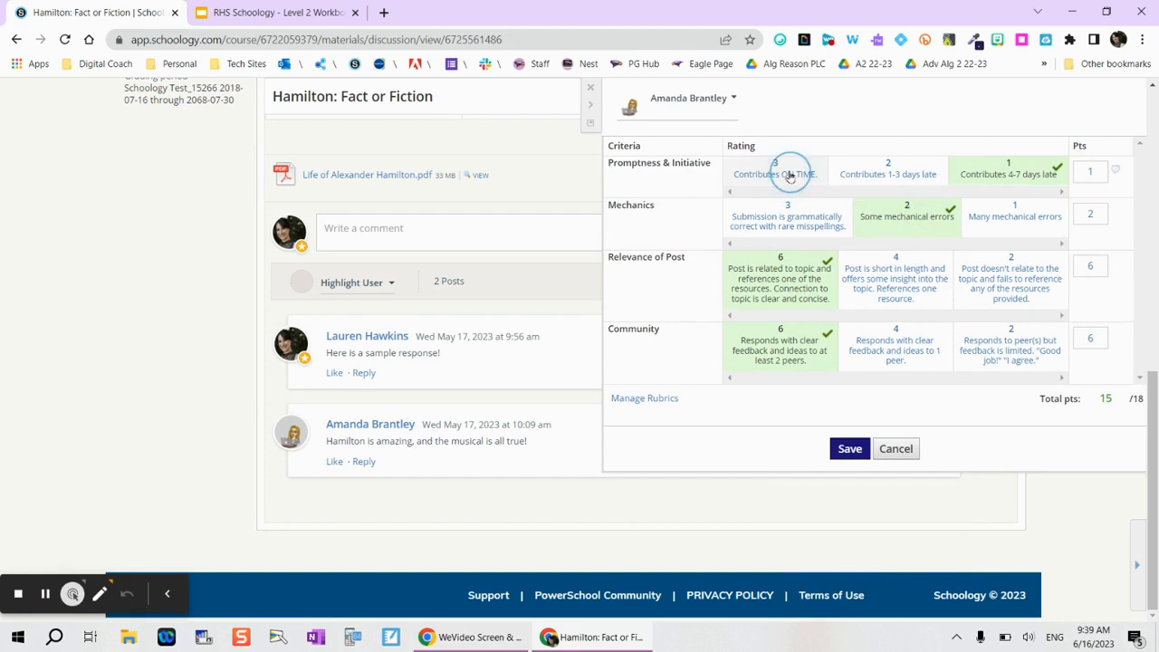
pyautogui.click(994, 282)
pyautogui.click(934, 299)
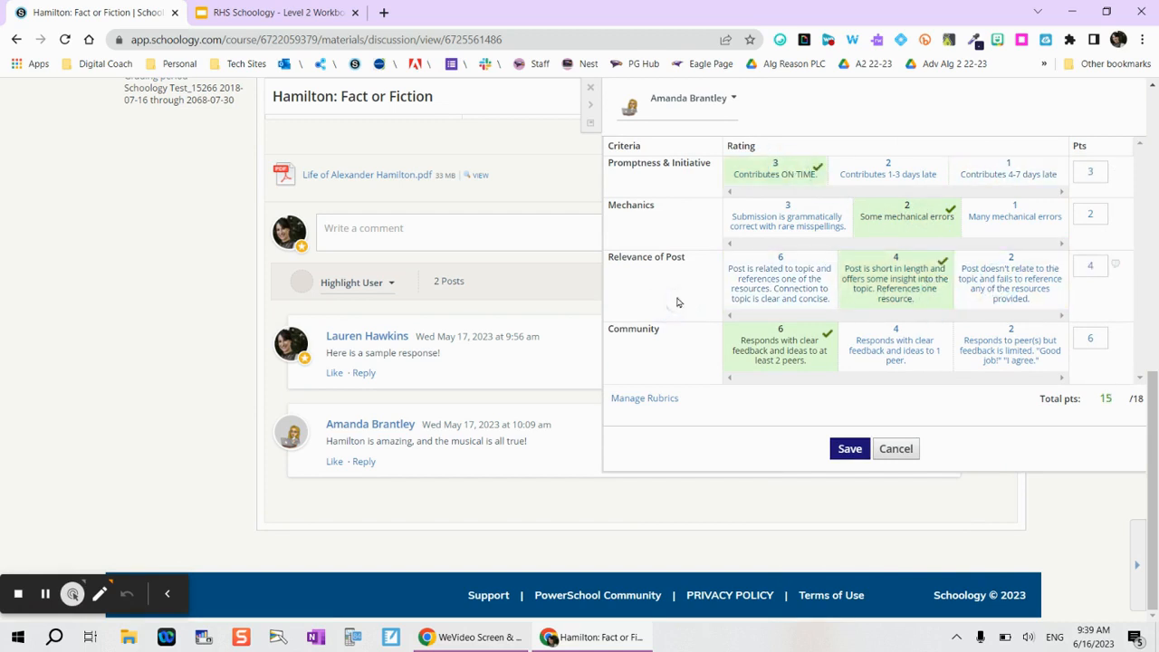
pyautogui.click(738, 280)
pyautogui.click(779, 218)
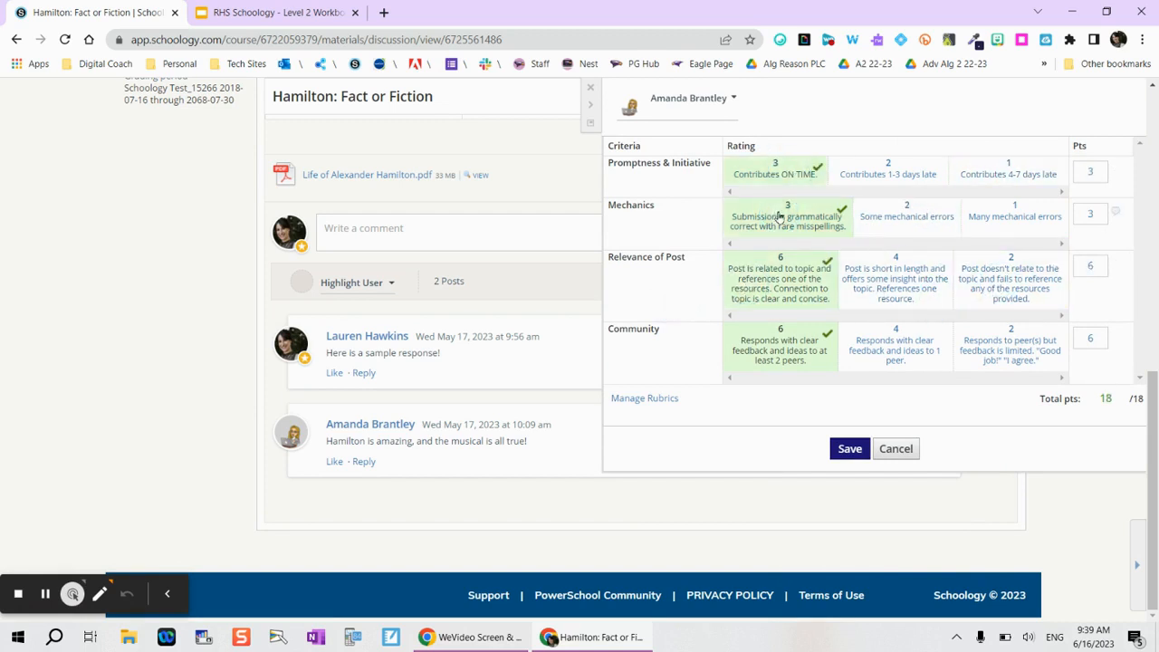
# - Show the rubric's student selector, save the rubric grade, and reopen the overall discussion grade for the same student's post
pyautogui.click(735, 100)
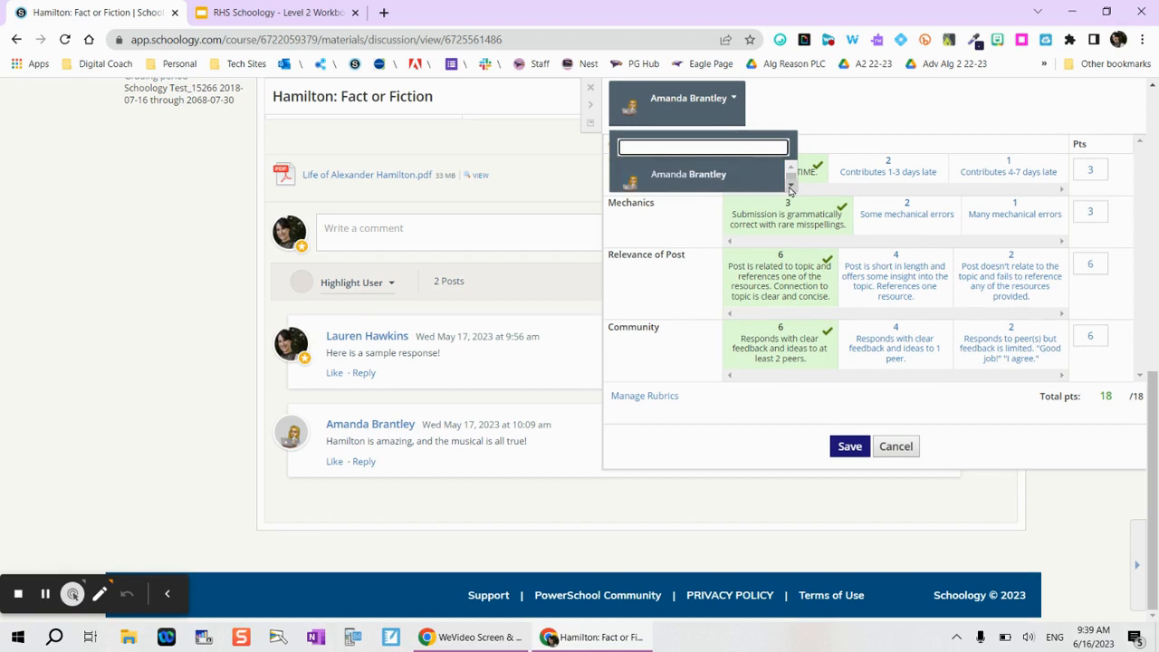
pyautogui.click(844, 451)
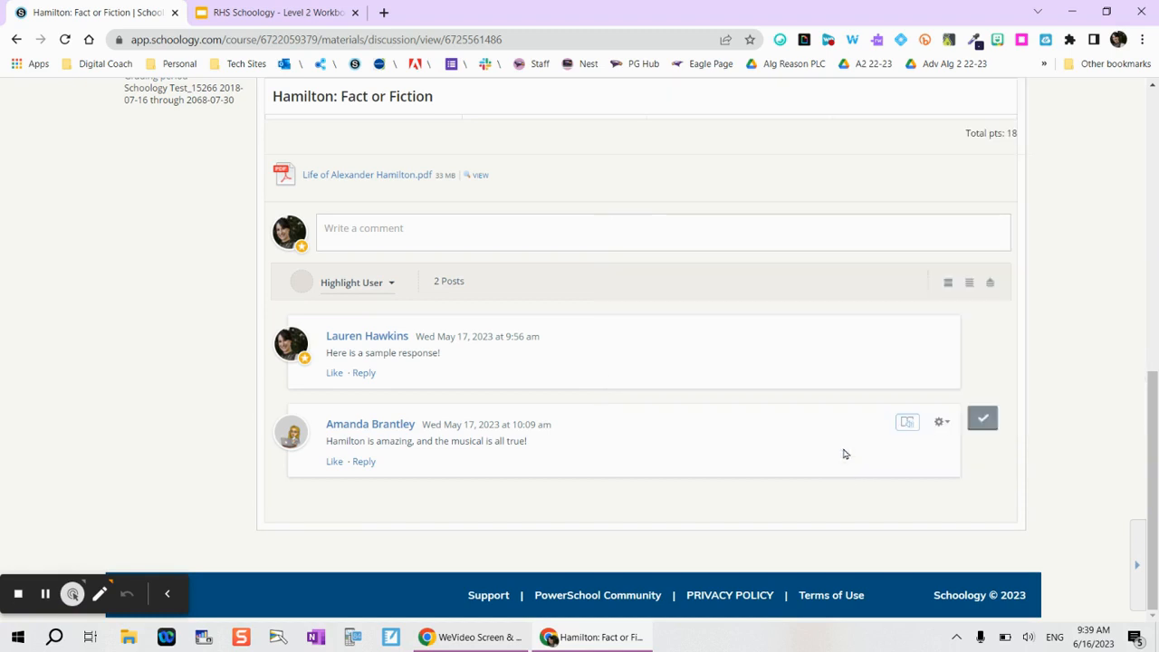
pyautogui.click(981, 420)
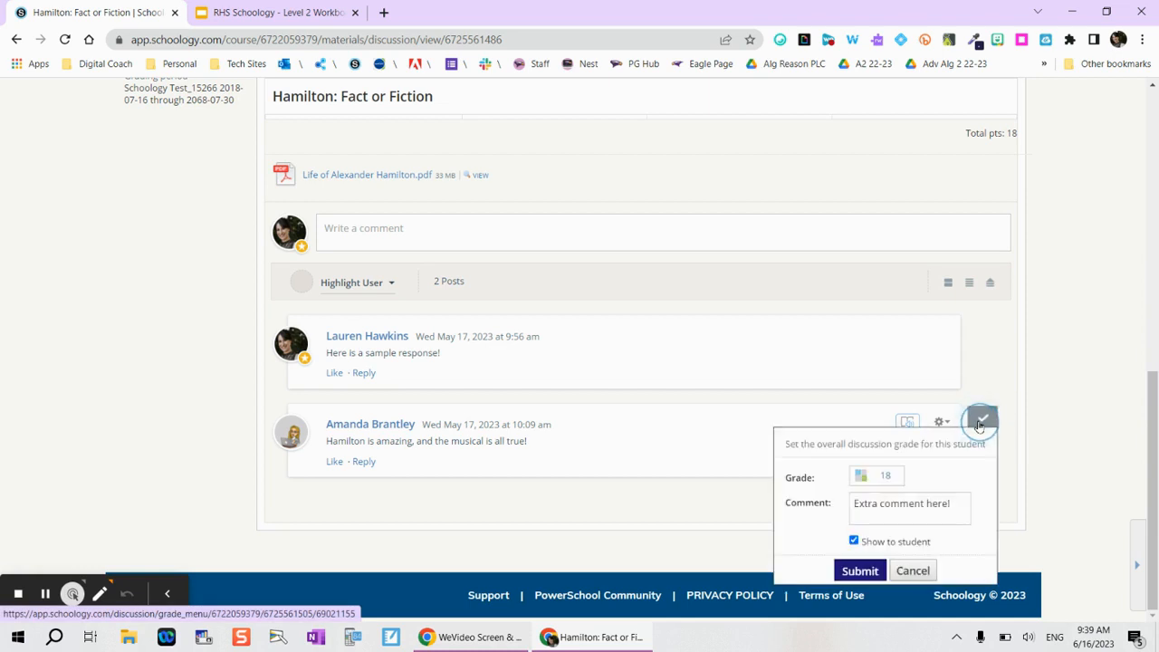